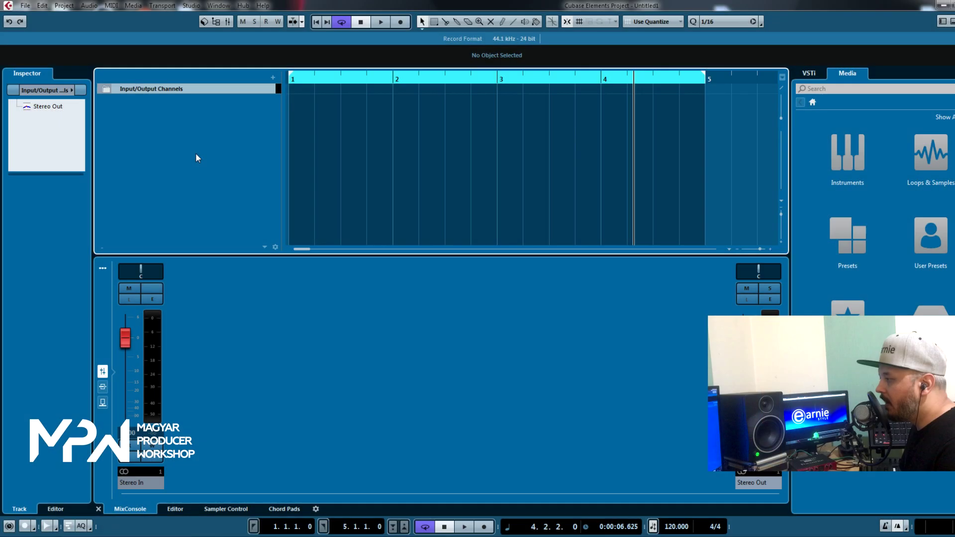
Step: Add a chord track and draw empty chord events at the start of bars 1, 2, 3 and 4
right_click(197, 158)
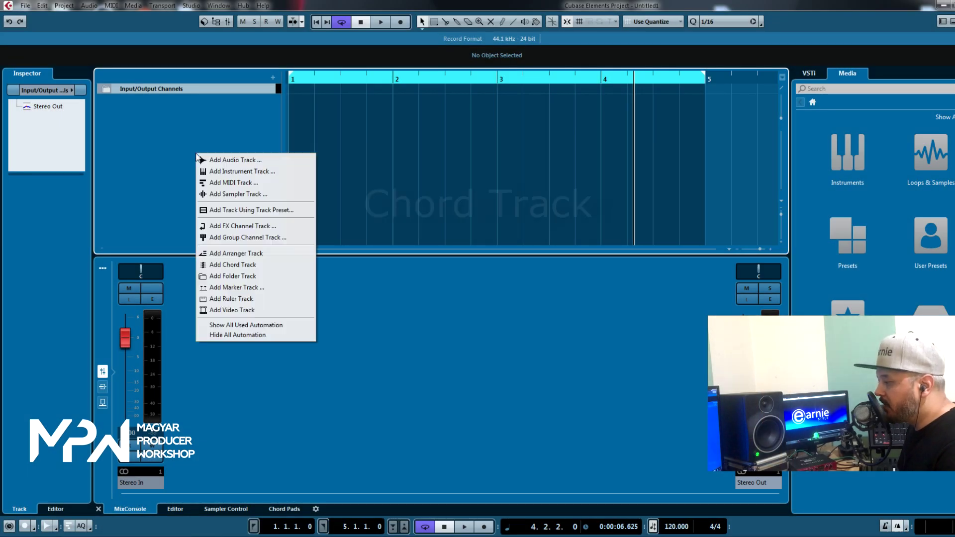
left_click(247, 264)
right_click(362, 156)
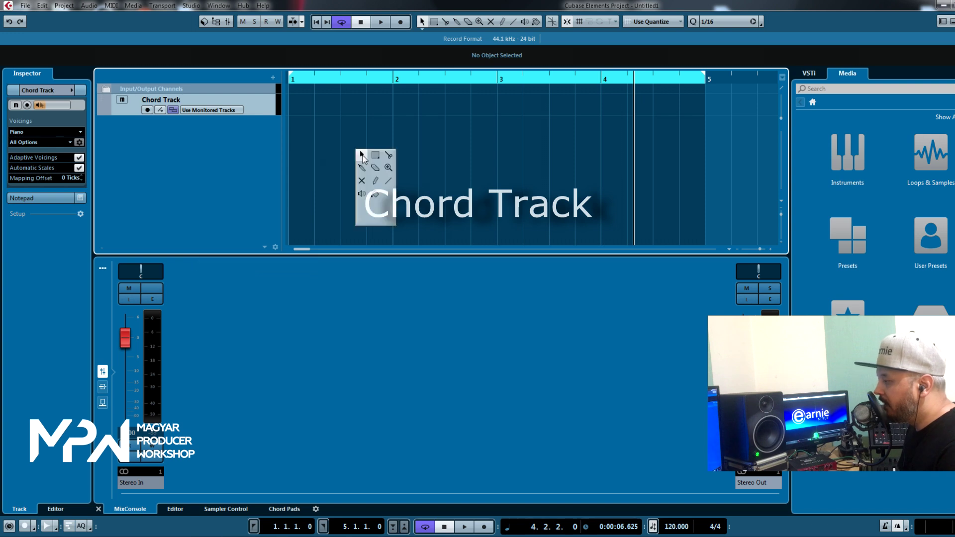
left_click(376, 182)
left_click(294, 105)
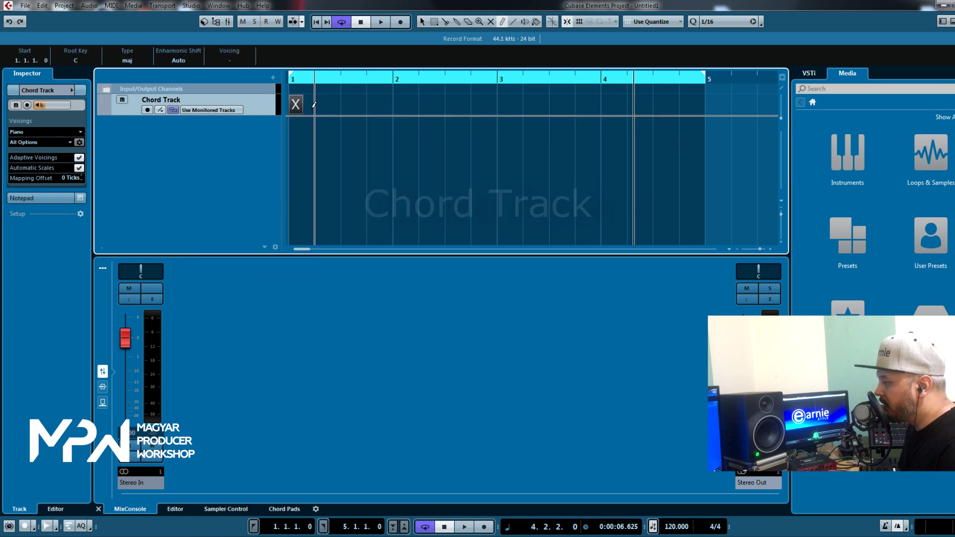
left_click(396, 104)
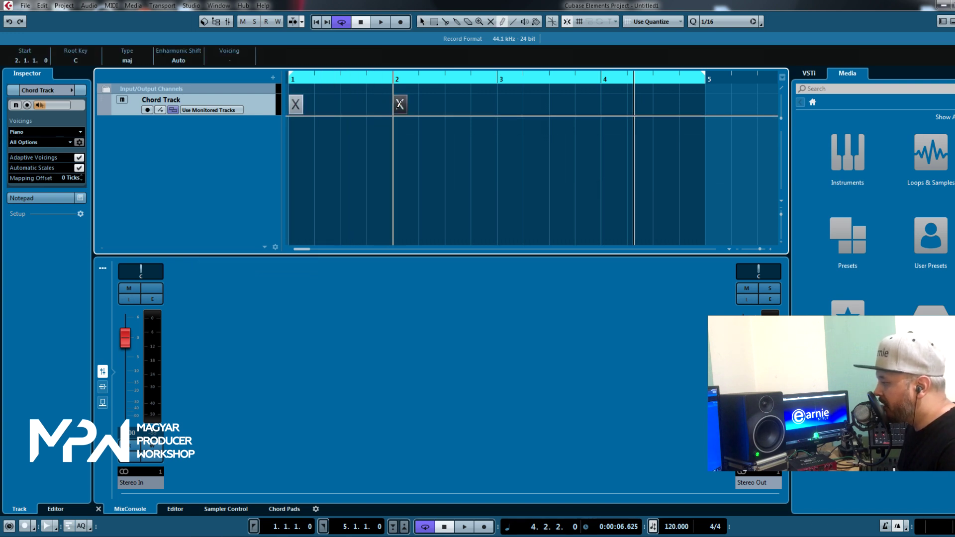
left_click(501, 104)
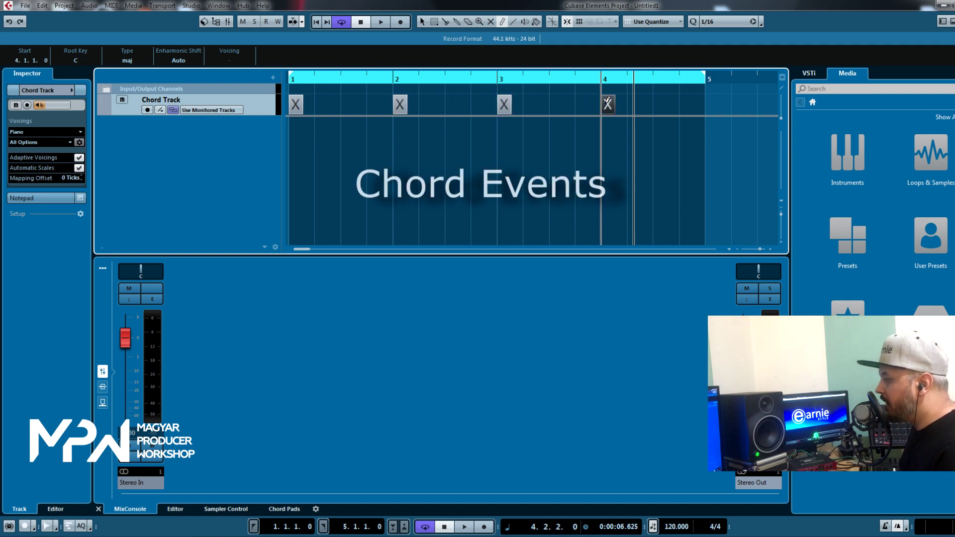
Step: Search the HALion Sonic SE library for "piano" and create an instrument track from the [GM 001] Acoustic Grand Piano preset
left_click(856, 89)
left_click(851, 149)
left_click(866, 219)
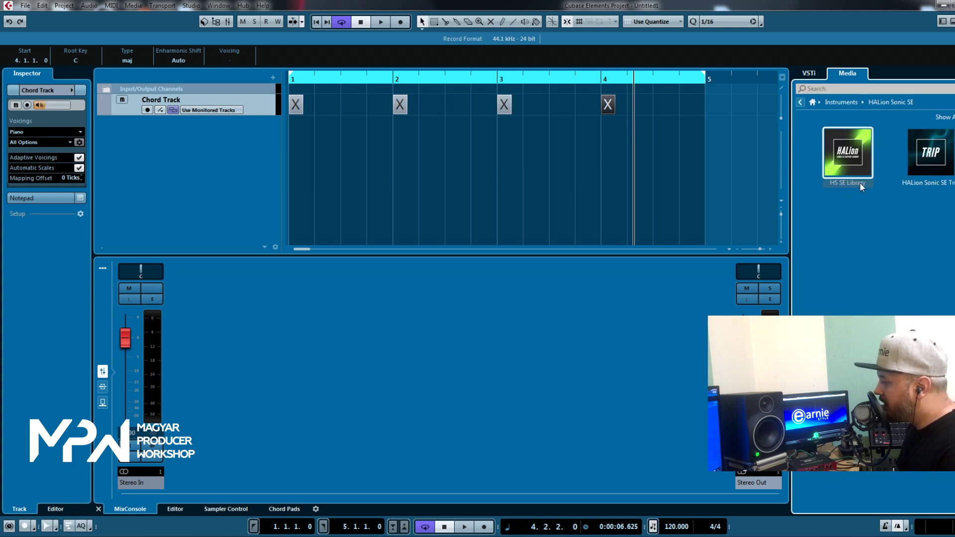
left_click(858, 184)
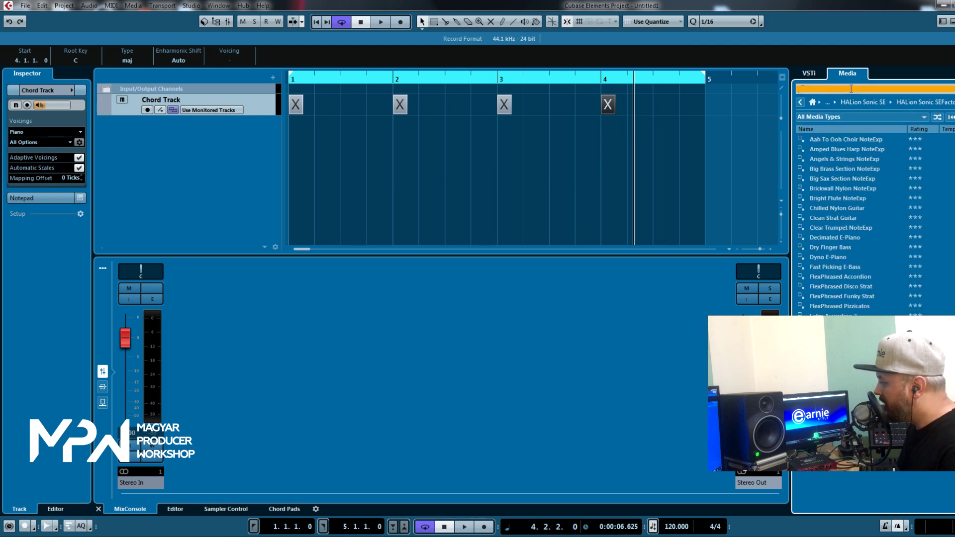
type("piano")
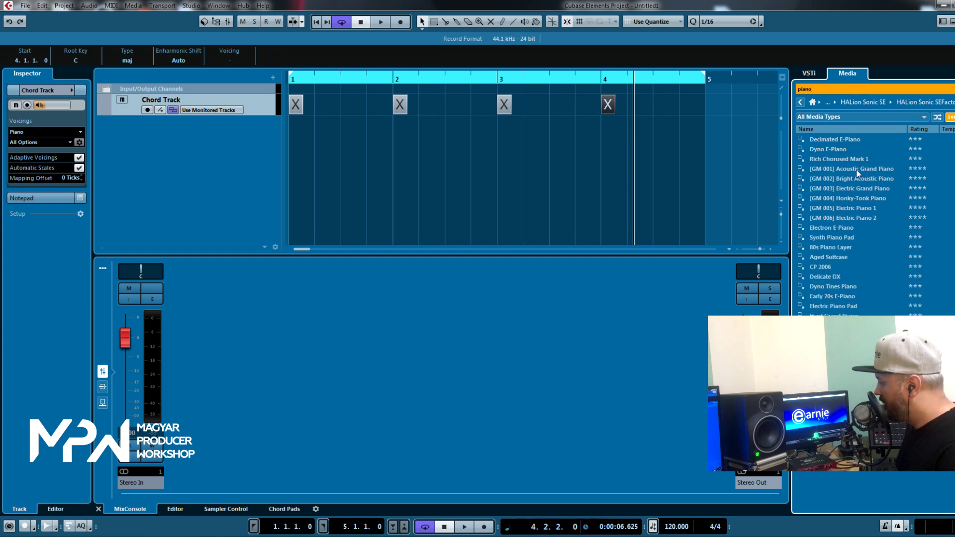
right_click(857, 171)
left_click(890, 177)
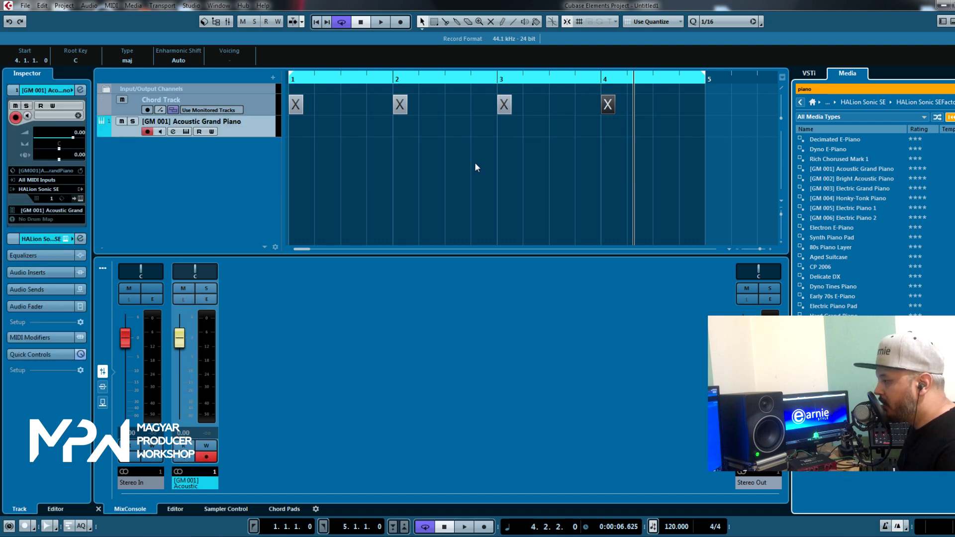
Step: Route the chord track to the [GM 001] Acoustic Grand Piano track and set the bar 1 chord event to C major
left_click(212, 110)
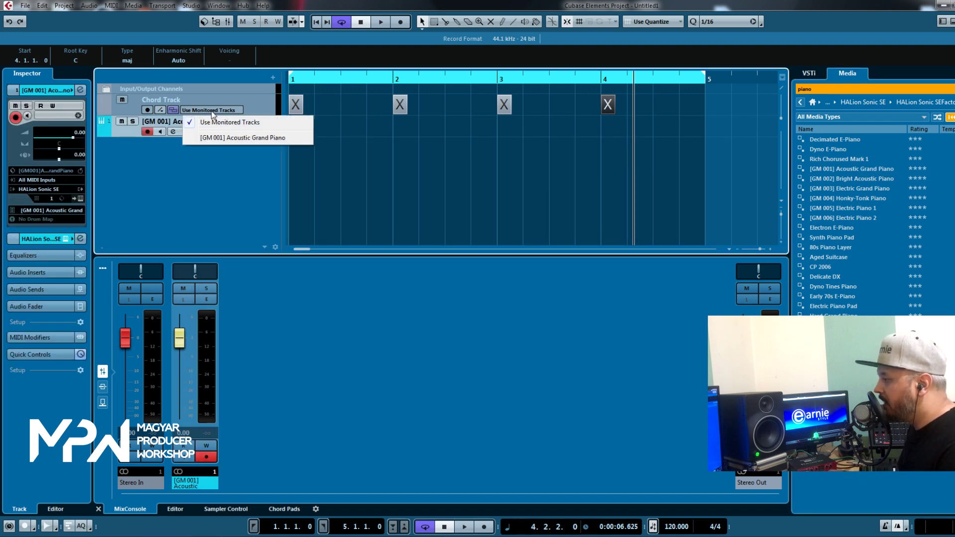
left_click(237, 138)
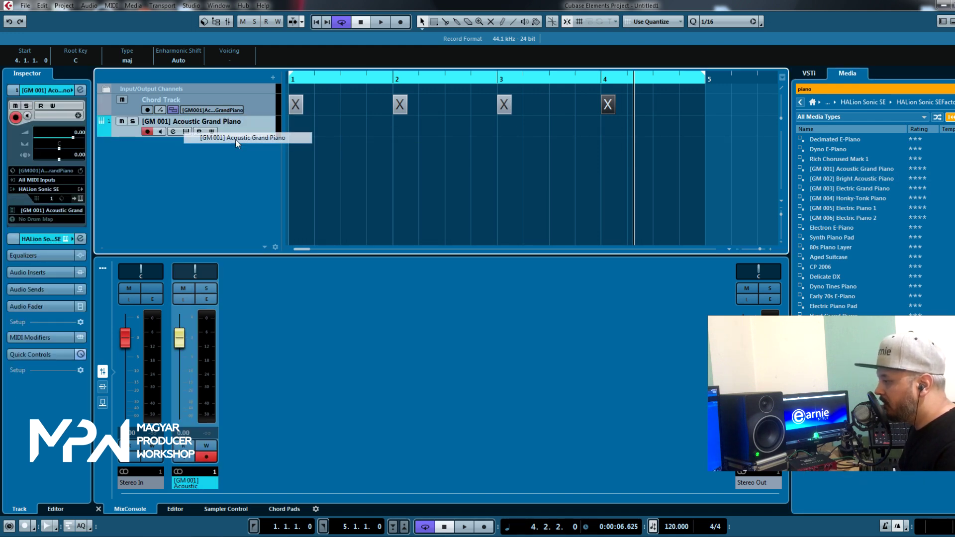
left_click(298, 106)
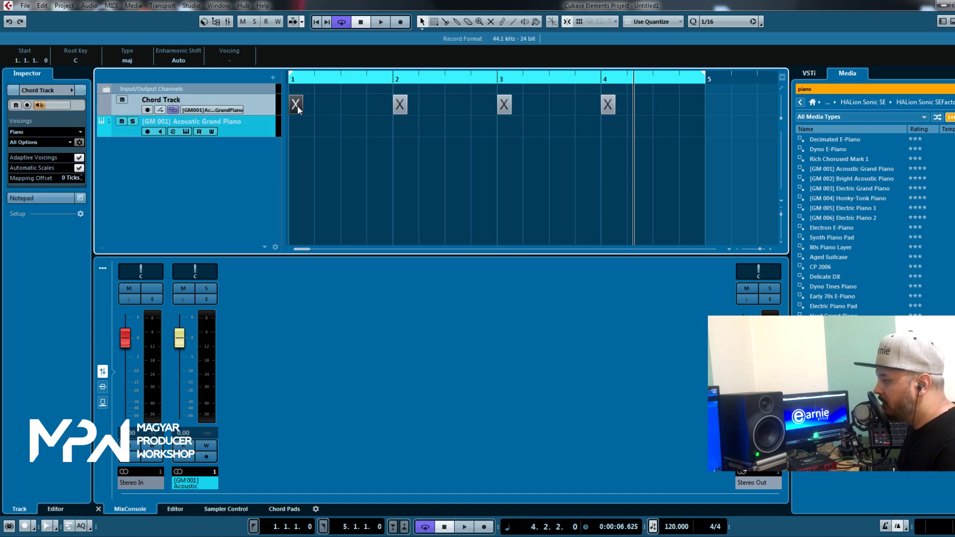
double_click(298, 106)
left_click(298, 158)
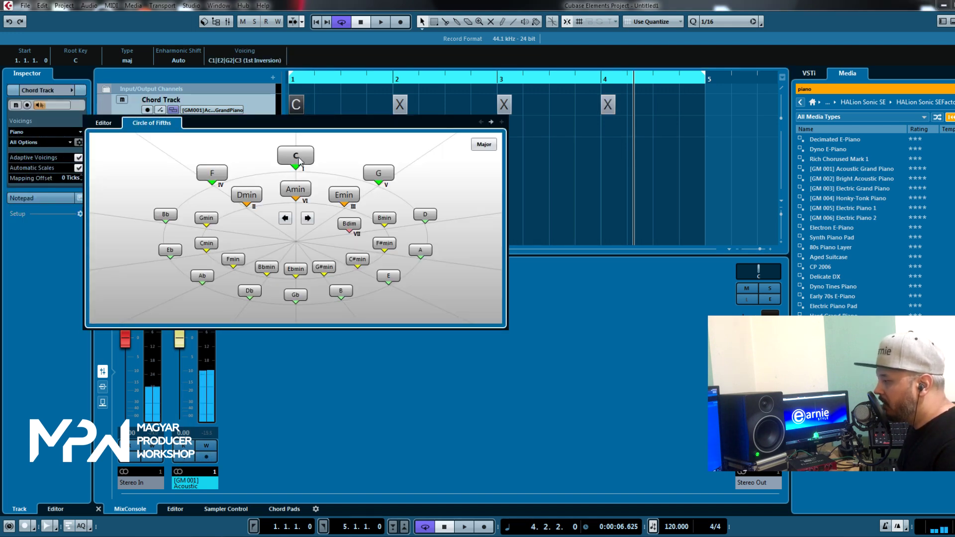
Step: Audition F and G from the Circle of Fifths for the bar 1 chord and restore C
left_click(215, 175)
left_click(380, 174)
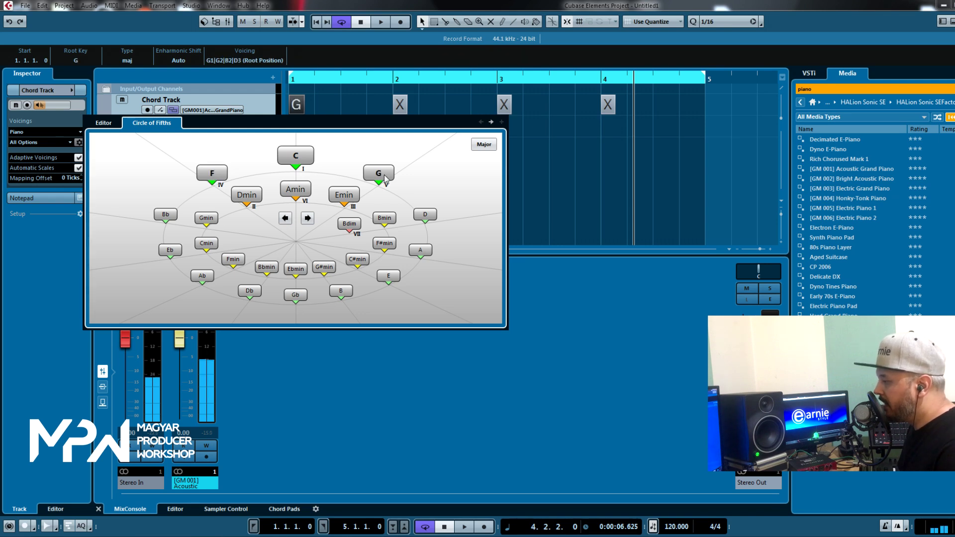
left_click(299, 157)
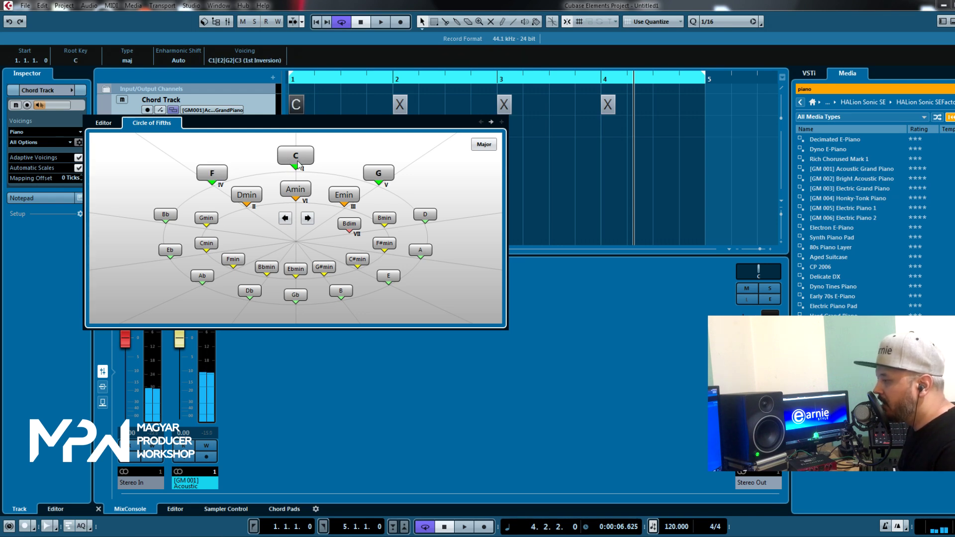
Step: Audition the min, dim, sus4 and sus2 types for the bar 1 C chord and restore maj
left_click(104, 123)
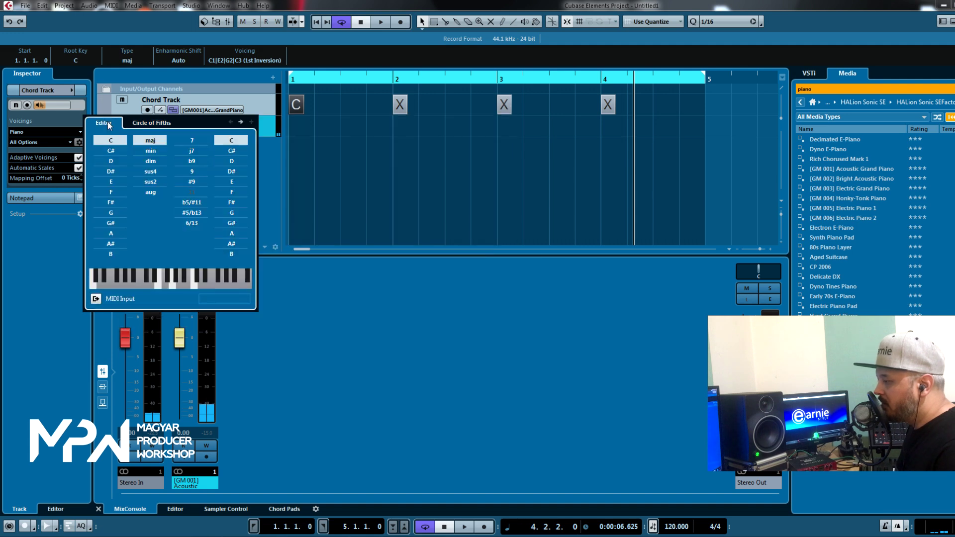
left_click(160, 145)
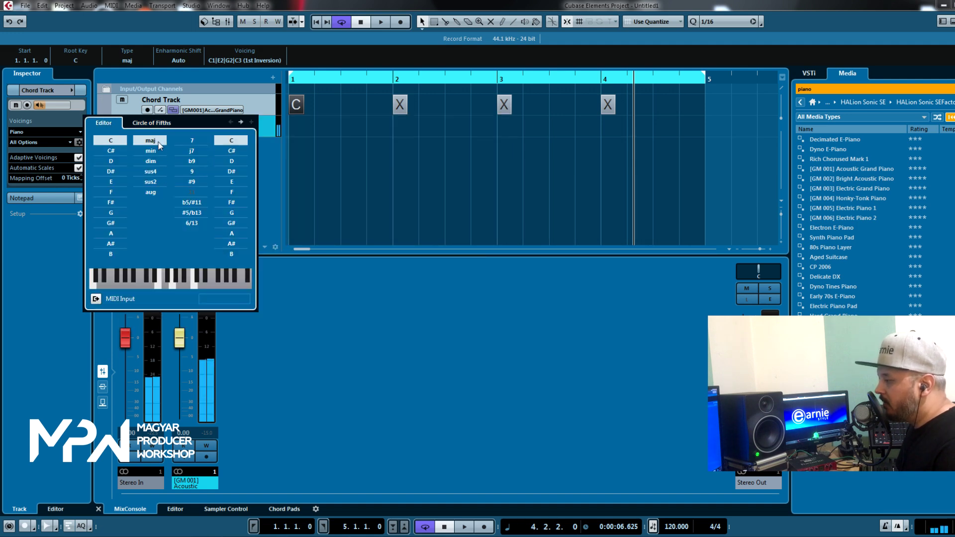
left_click(159, 151)
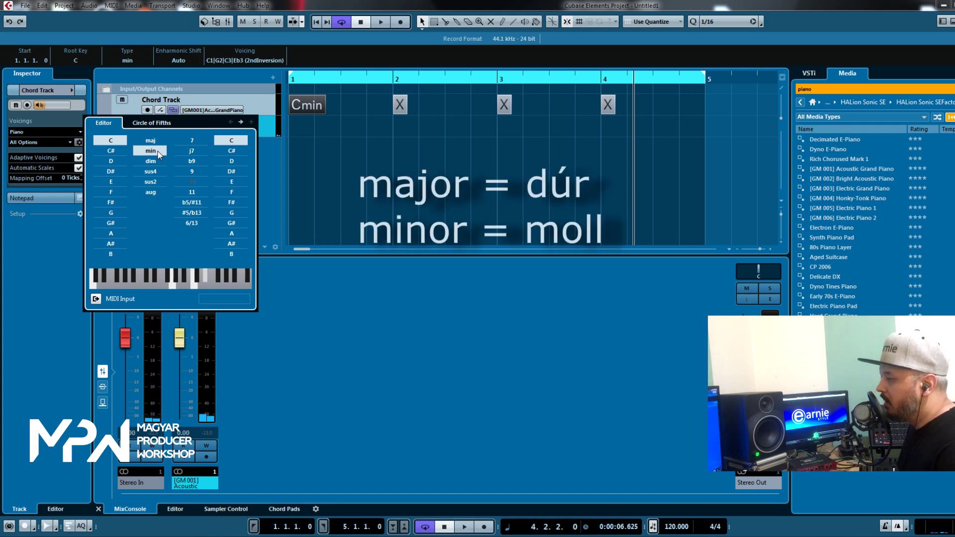
left_click(150, 161)
left_click(151, 171)
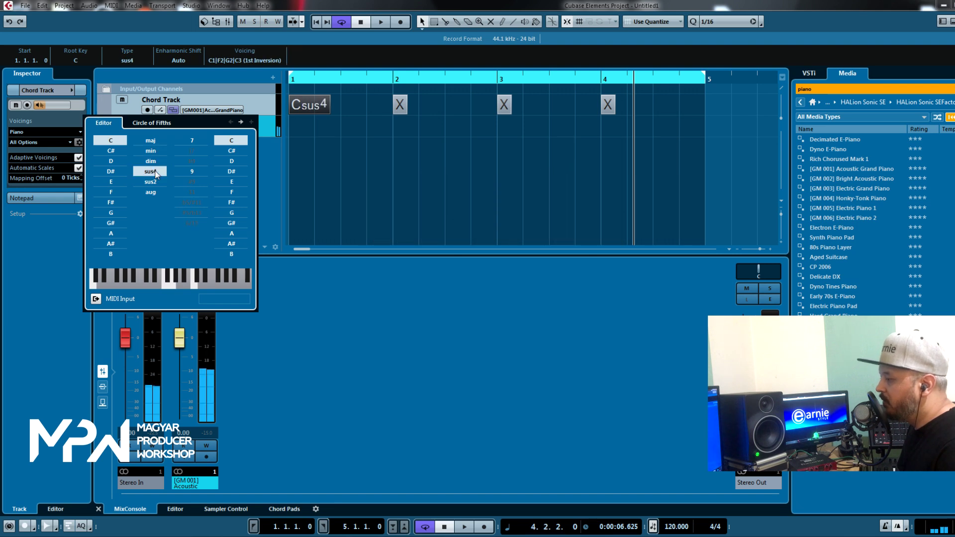
left_click(154, 181)
left_click(160, 141)
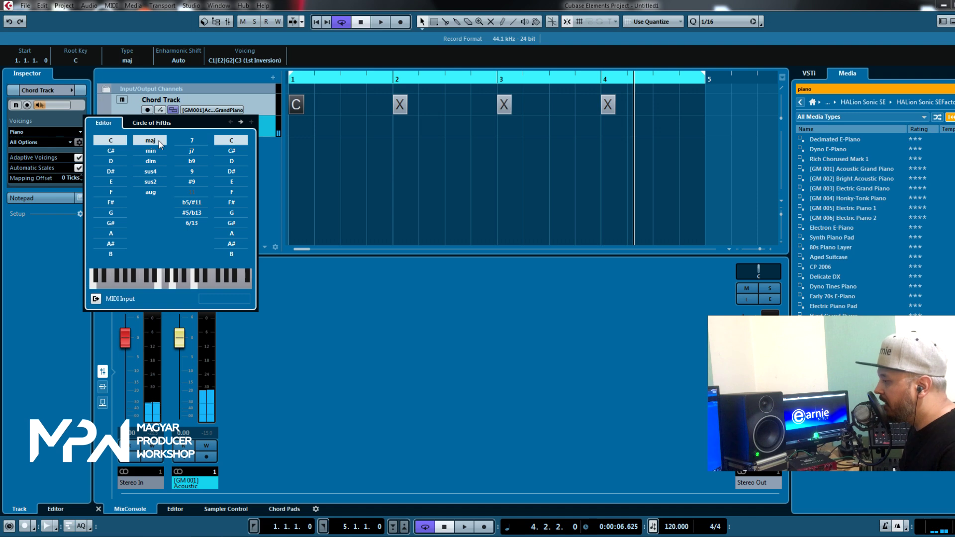
left_click(153, 124)
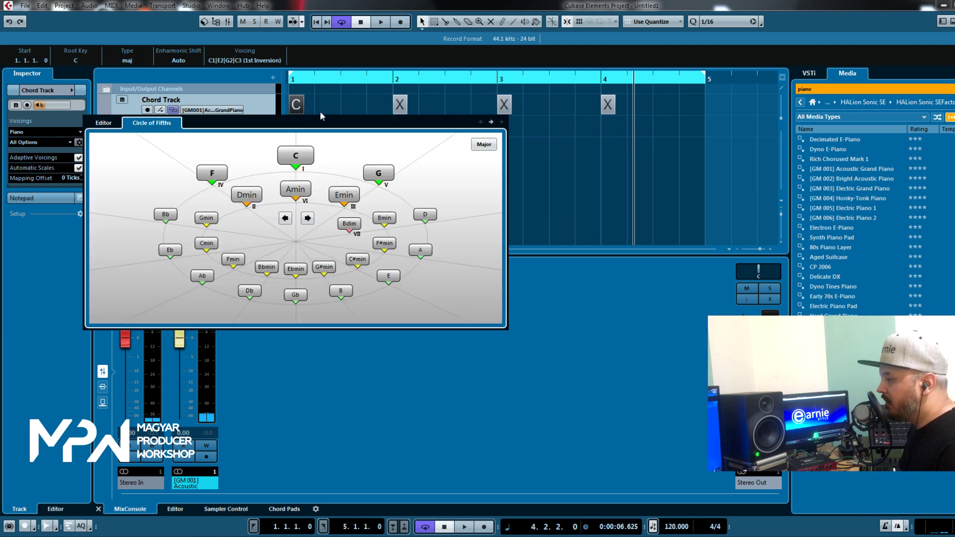
Step: Set the bar 2 chord event to Amin and the bar 3 chord event to Emin using the Circle of Fifths
left_click(404, 104)
double_click(404, 105)
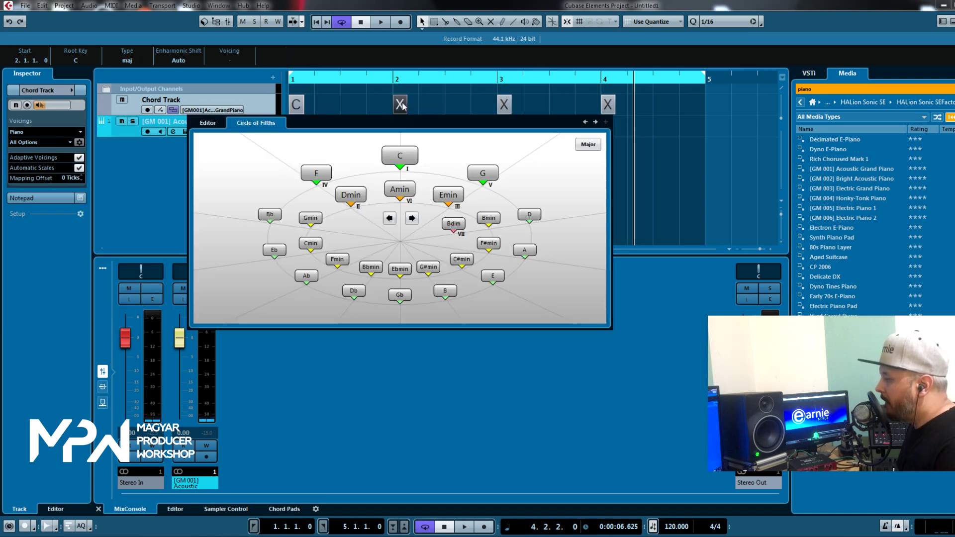
left_click(404, 190)
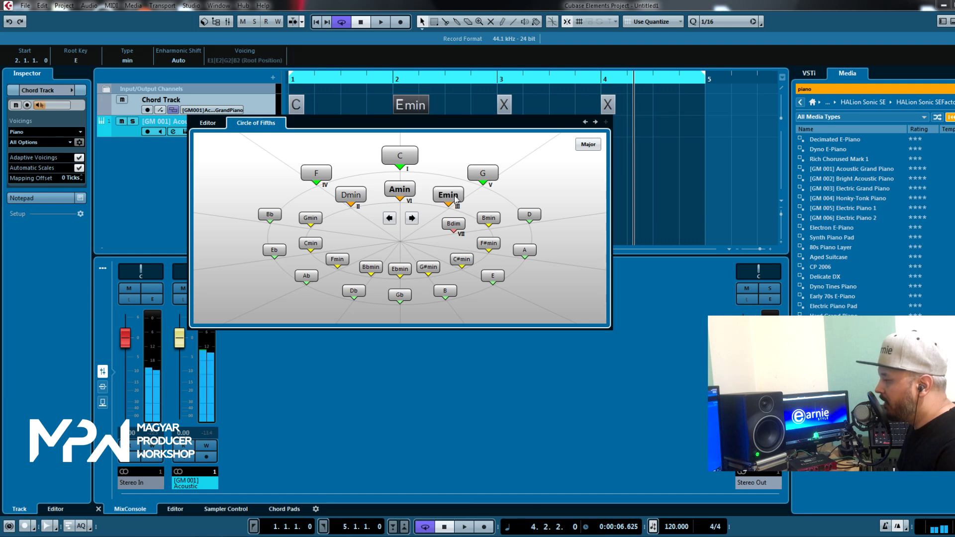
left_click(507, 108)
double_click(504, 107)
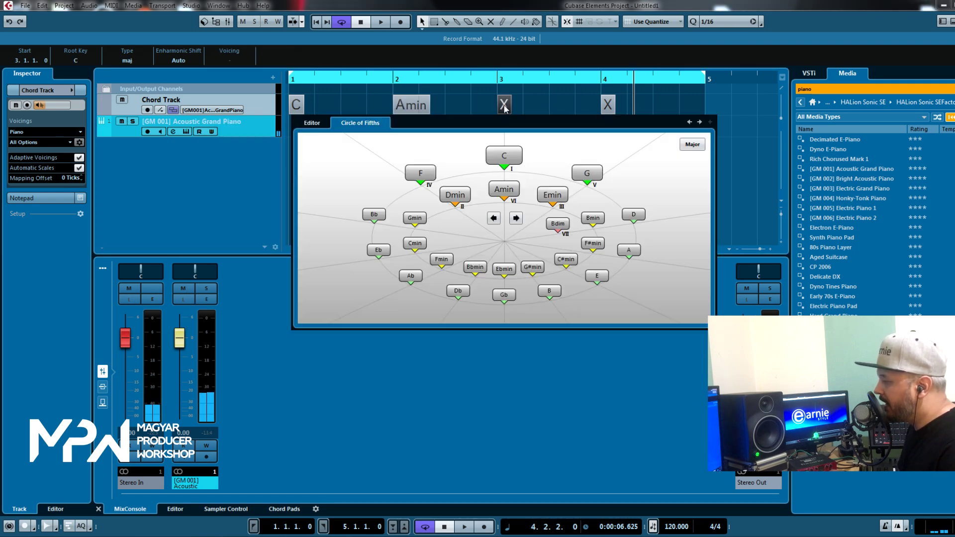
left_click(555, 198)
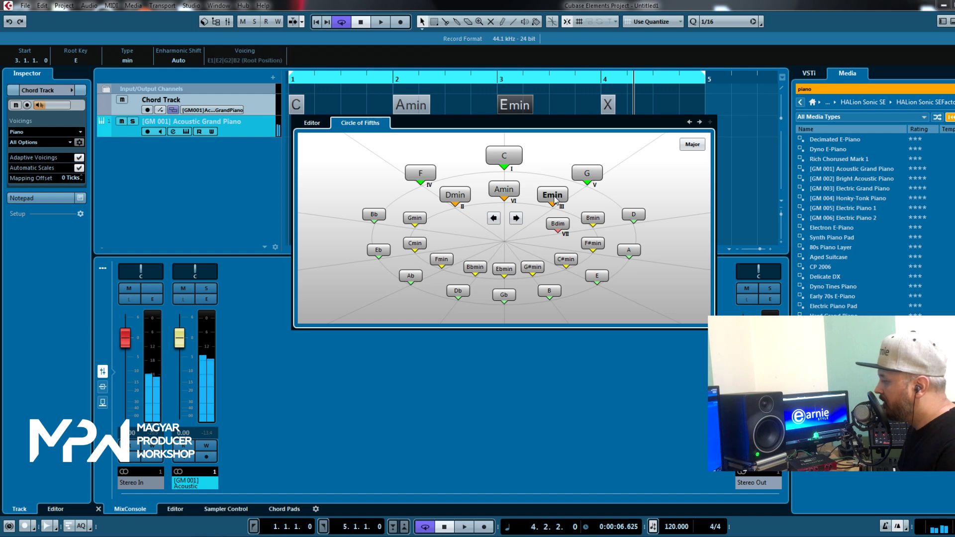
Step: Audition G for the bar 4 chord event, assign F from the Circle of Fifths and close the chord chooser
left_click(606, 110)
double_click(608, 108)
left_click(692, 173)
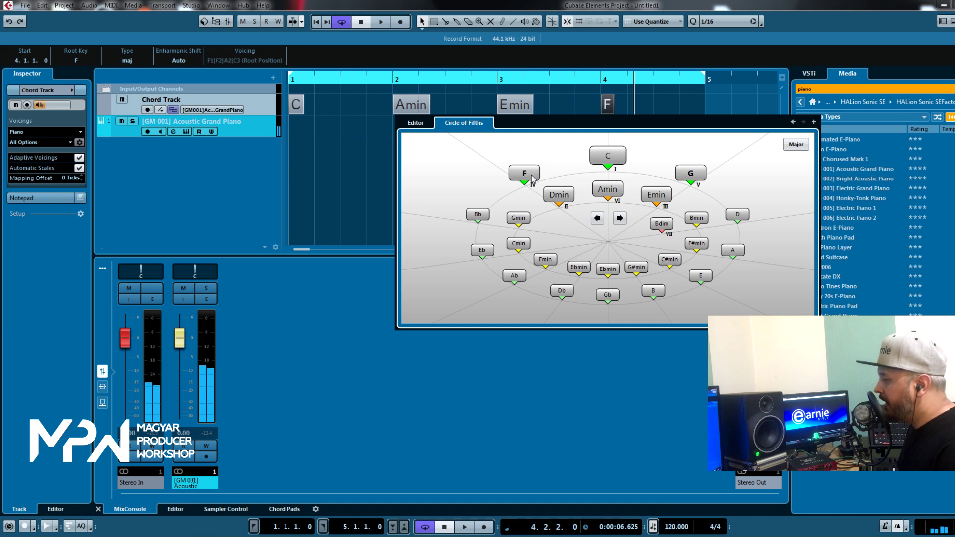
key("Escape")
Step: Play the four-bar chord progression from bar 1 and stop playback
left_click(299, 77)
key("space")
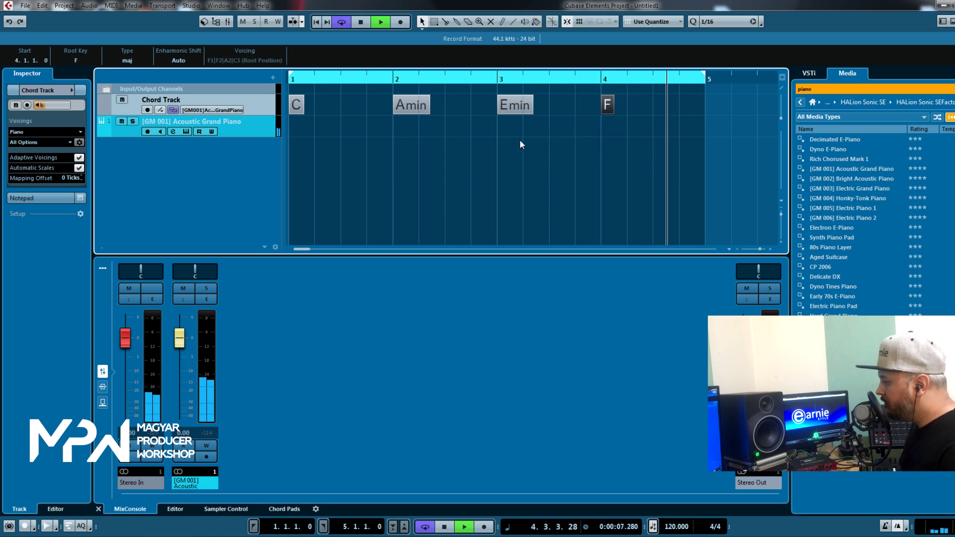
key("space")
Step: Insert a G chord event at 3.3.1.0 between Emin and F and play the progression from bar 3
left_click(498, 91)
right_click(572, 120)
left_click(558, 126)
left_click(554, 106)
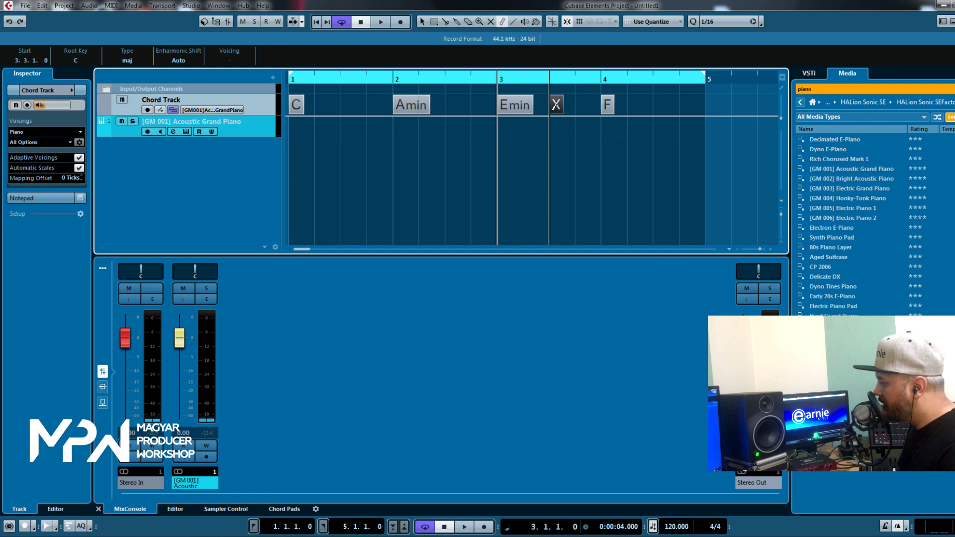
double_click(555, 106)
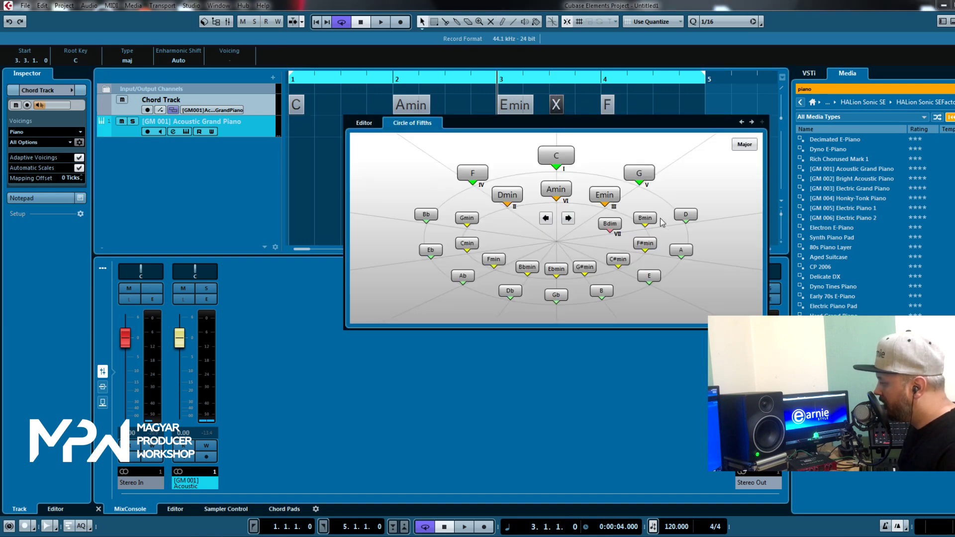
left_click(640, 174)
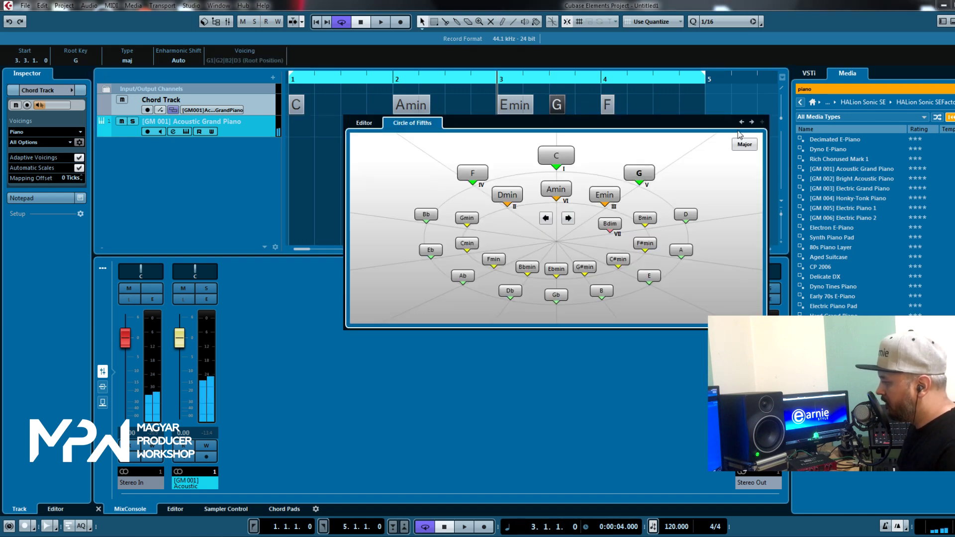
key("space")
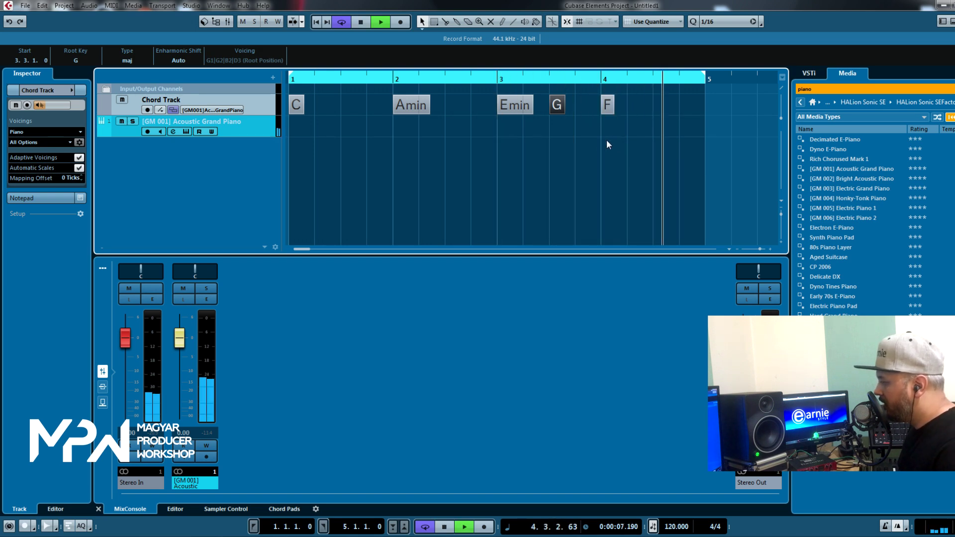
key("space")
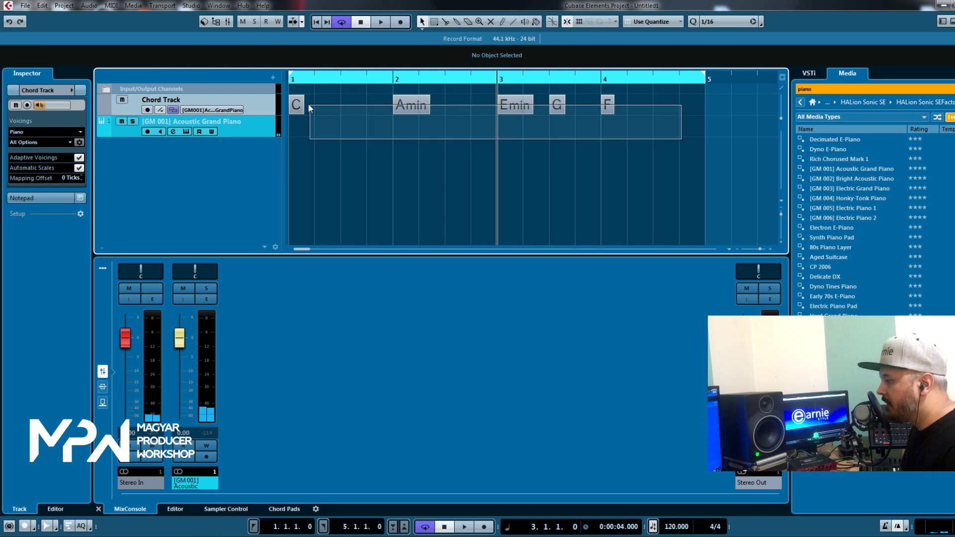
Step: Convert all the chord events into MIDI parts on the Acoustic Grand Piano track and open the C part in the note editor
left_click(296, 104)
left_click_drag(297, 108, 290, 128)
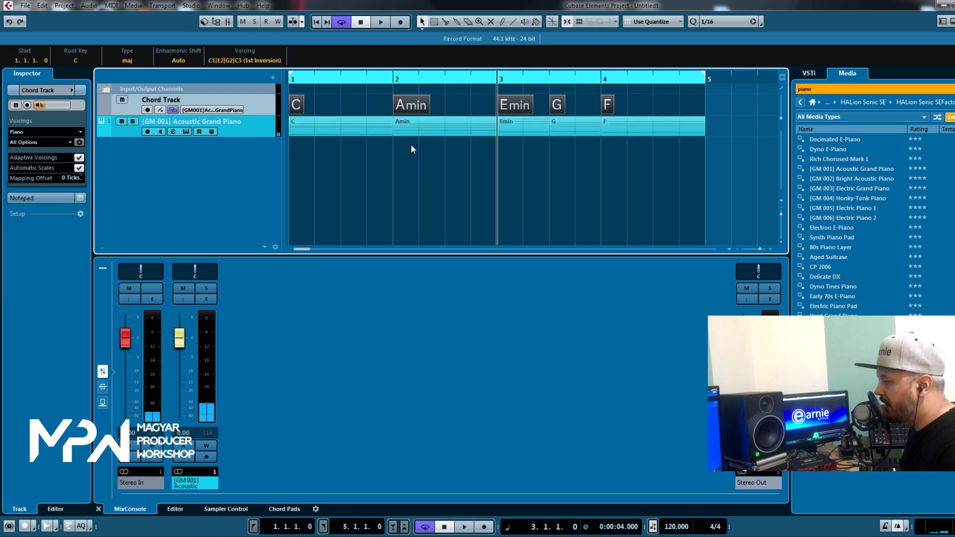
double_click(346, 128)
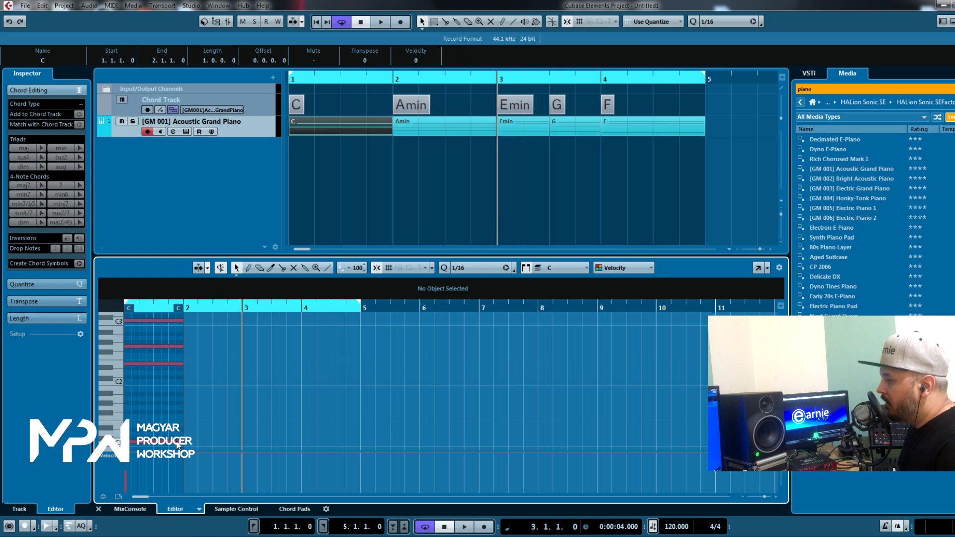
Step: Glue all the chord parts on the Acoustic Grand Piano track into one MIDI part and select it
left_click_drag(694, 180, 327, 127)
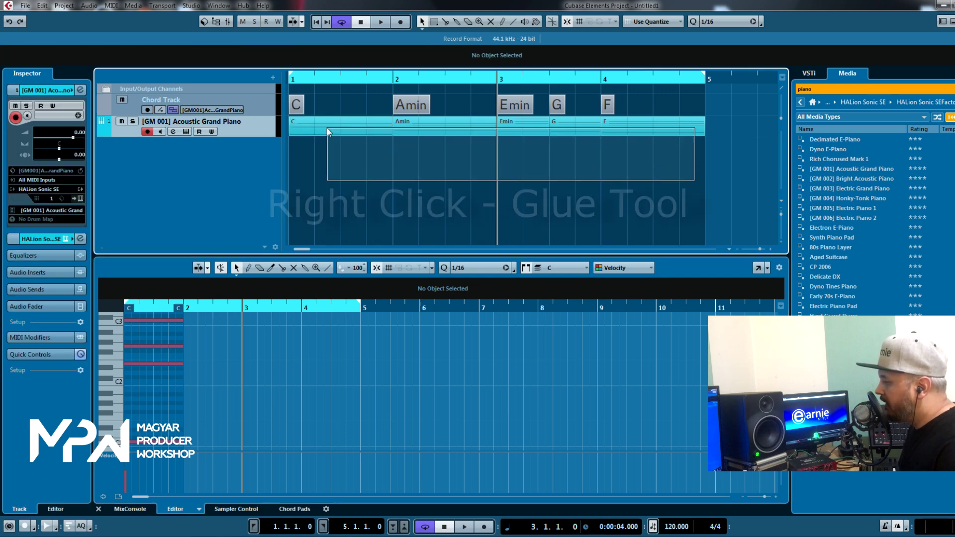
right_click(326, 128)
left_click(326, 139)
left_click(342, 126)
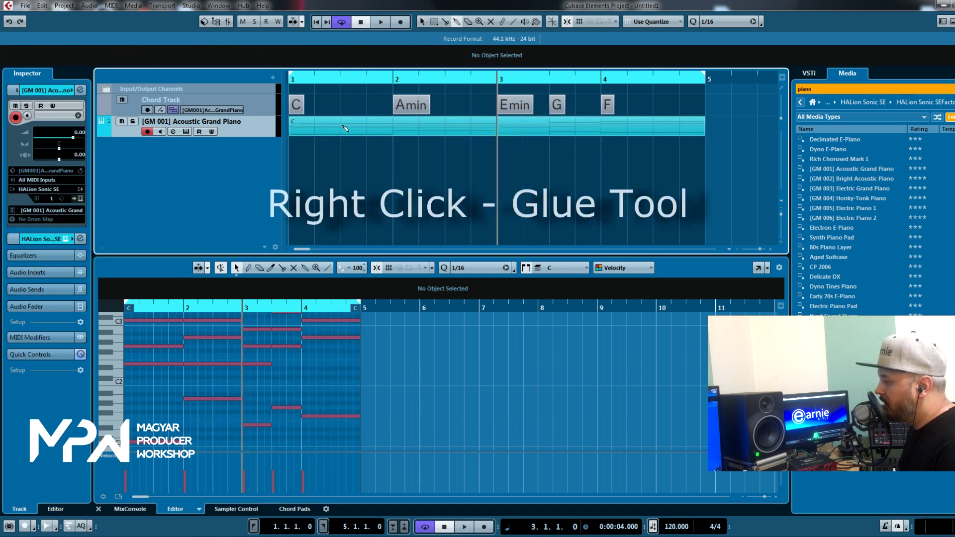
right_click(342, 126)
left_click(342, 126)
left_click(474, 131)
Step: Search the media library for "string" and create a track from the [GM 050] String Ensemble 2 preset
double_click(827, 90)
key("BackSpace")
type("string")
right_click(856, 257)
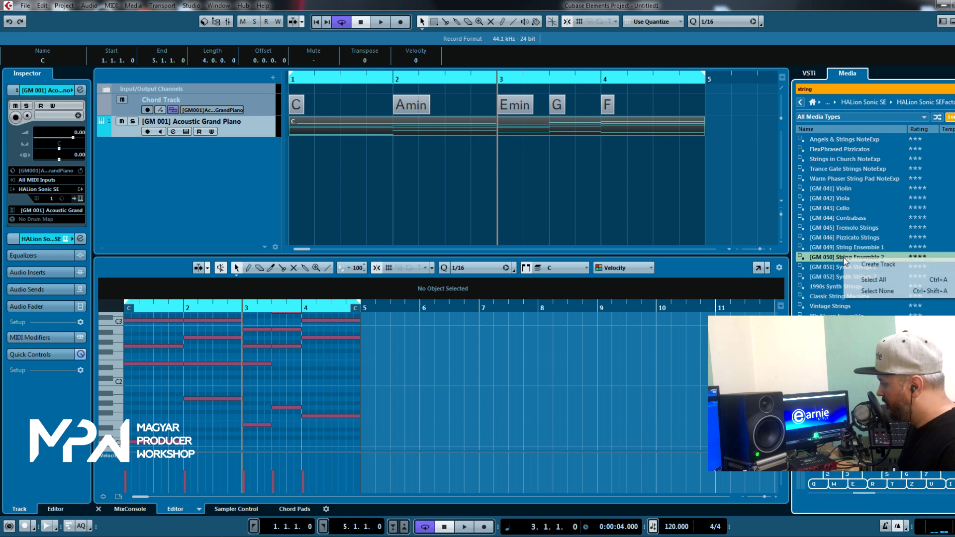
left_click(859, 265)
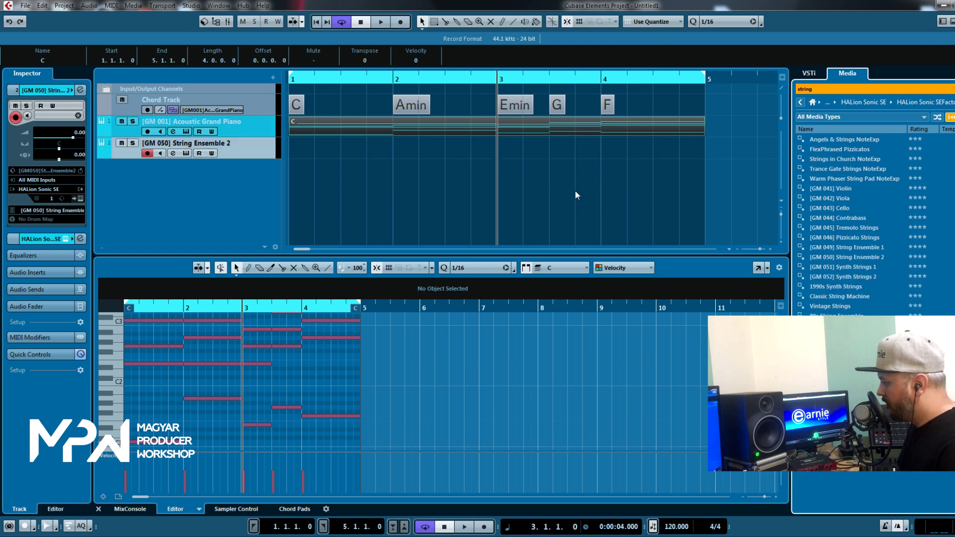
Step: Copy the piano part to bar 1 of the String Ensemble 2 track and lower that track's volume to -2.75 during playback
left_click_drag(507, 130, 280, 148)
key("space")
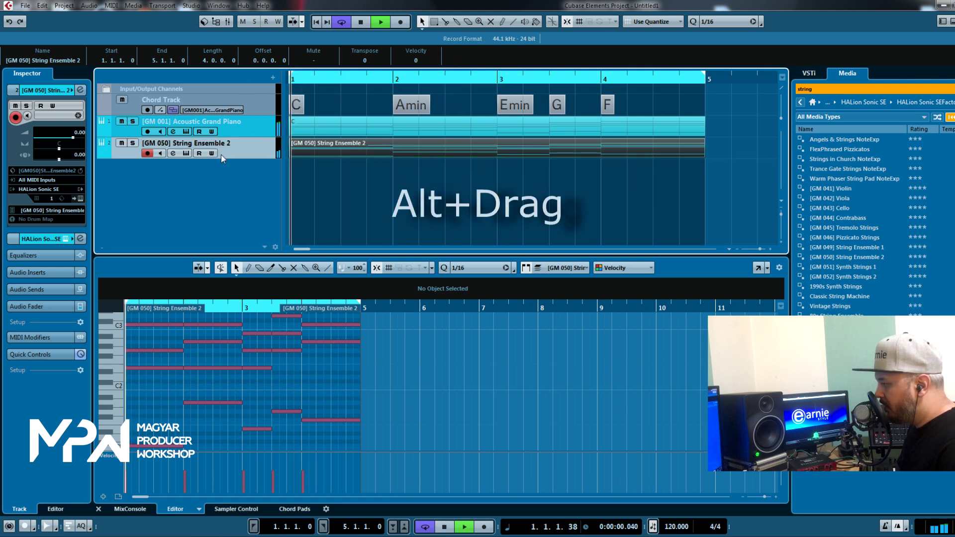
left_click_drag(74, 136, 68, 140)
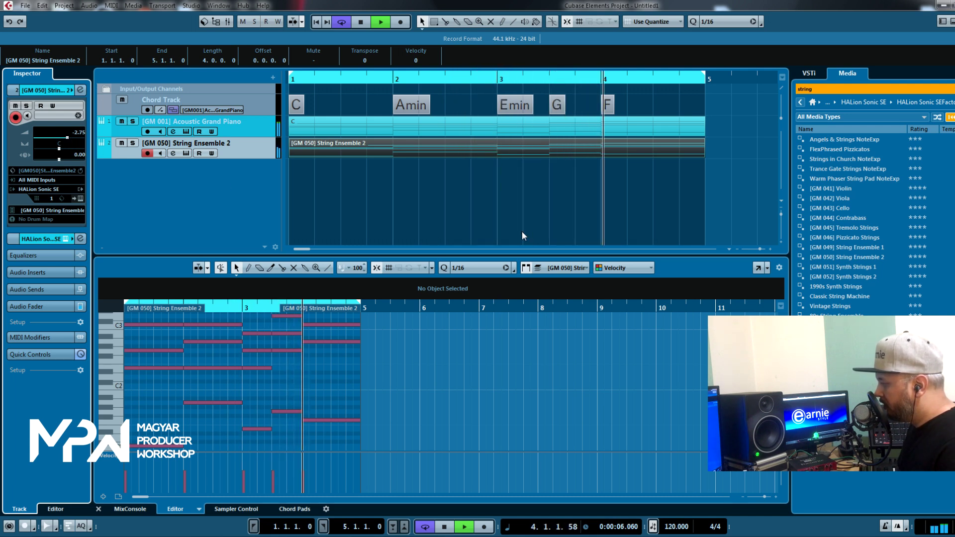
key("space")
Step: Select the bar 3 chord notes in the String Ensemble 2 part, invert them up twice and down once, and play the progression
left_click(530, 153)
left_click(521, 166)
left_click_drag(290, 435, 252, 312)
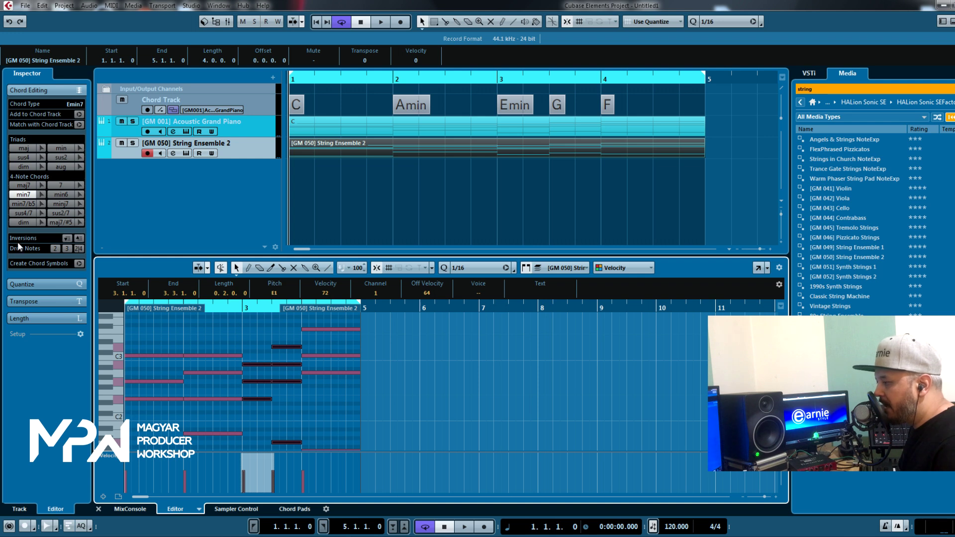
left_click(79, 238)
left_click(79, 238)
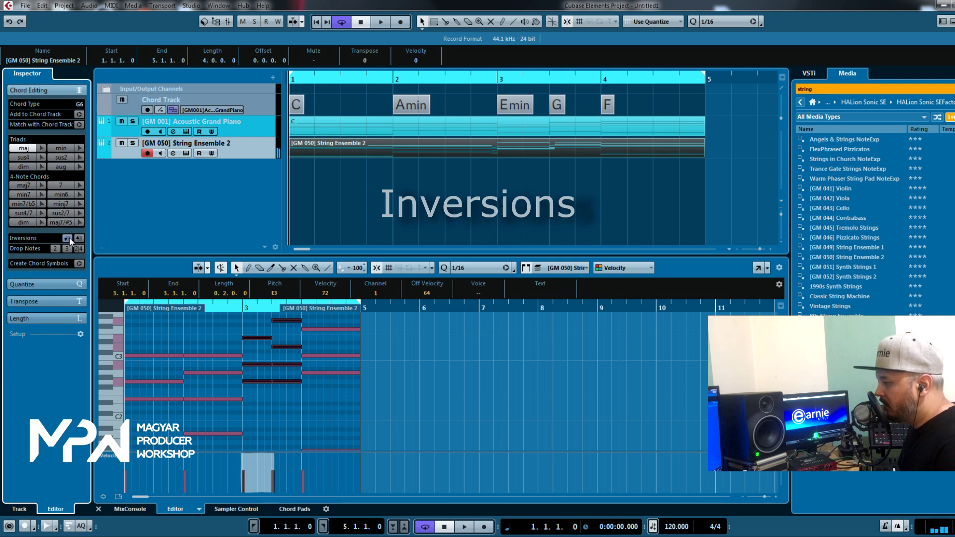
left_click(69, 241)
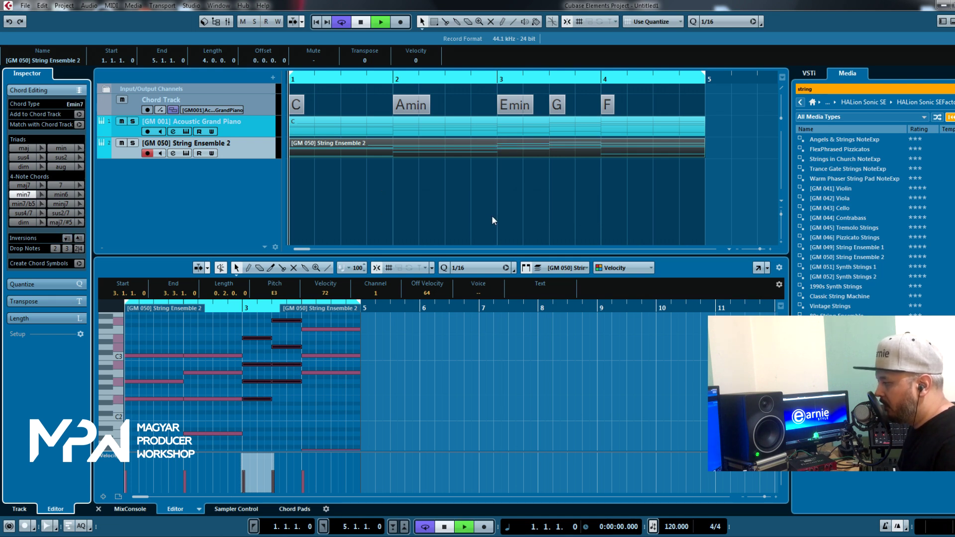
key("space")
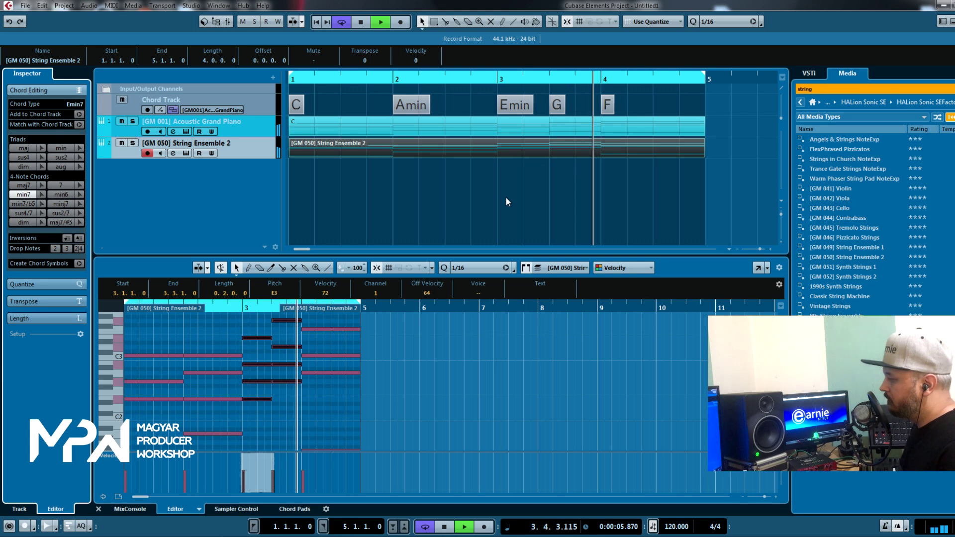
key("space")
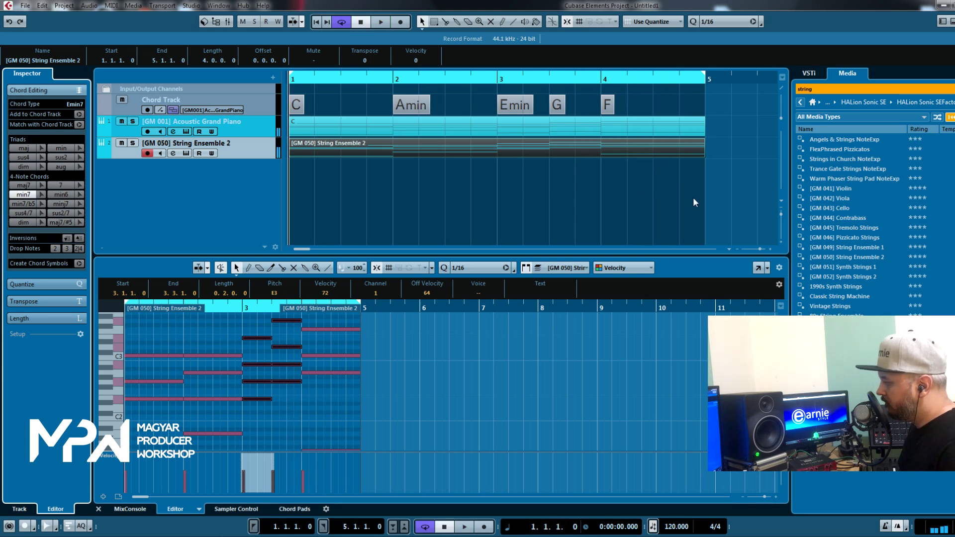
Step: Browse to the Drum Loops in Loops & Samples and place the 120 drums05 loop on a new track at bar 1
left_click(801, 103)
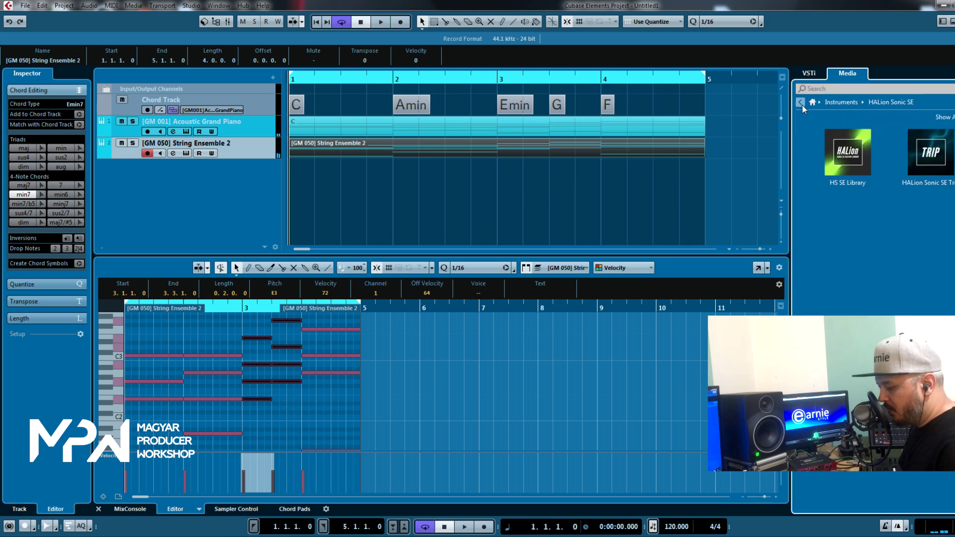
left_click(802, 103)
left_click(802, 103)
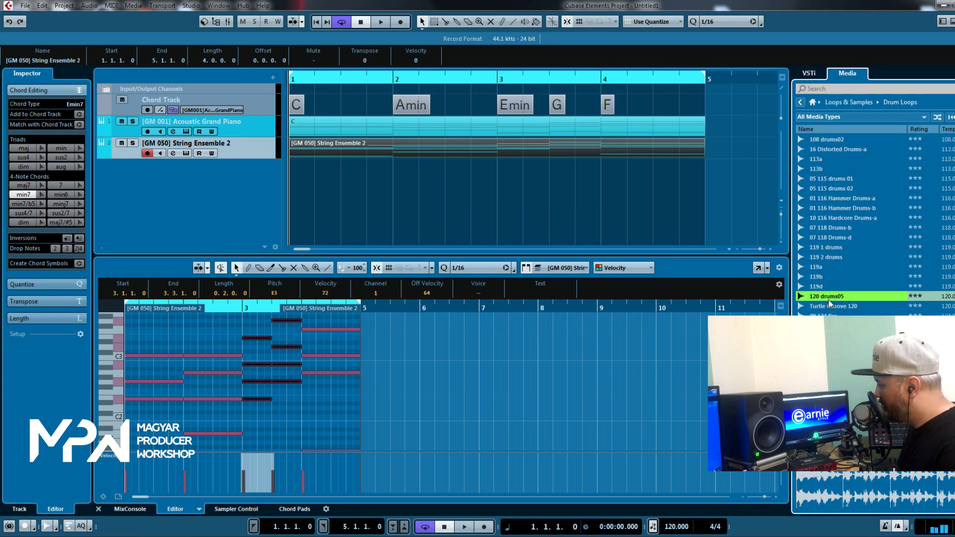
left_click_drag(629, 250, 292, 167)
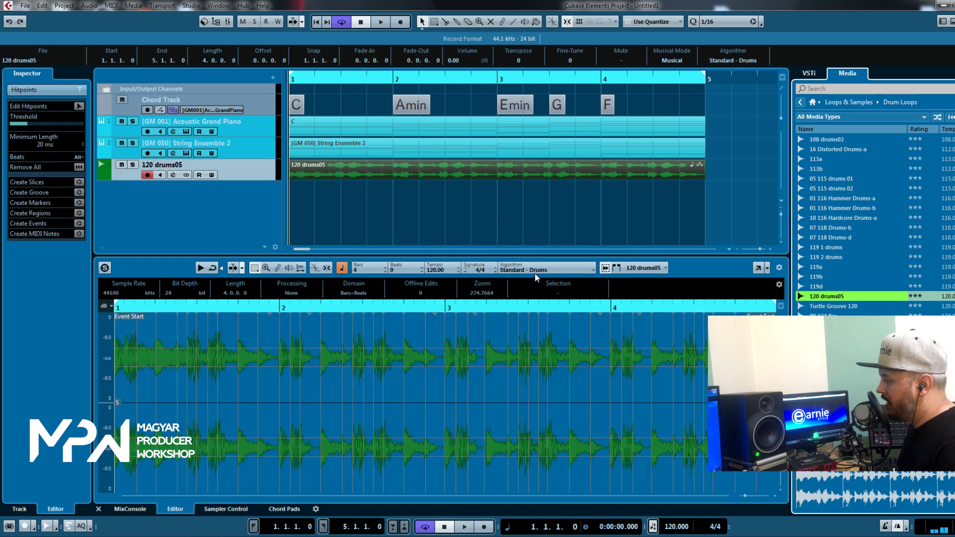
Step: Lower the 120 drums05 track's volume to -11.1 and play the arrangement from bar 1
left_click(232, 174)
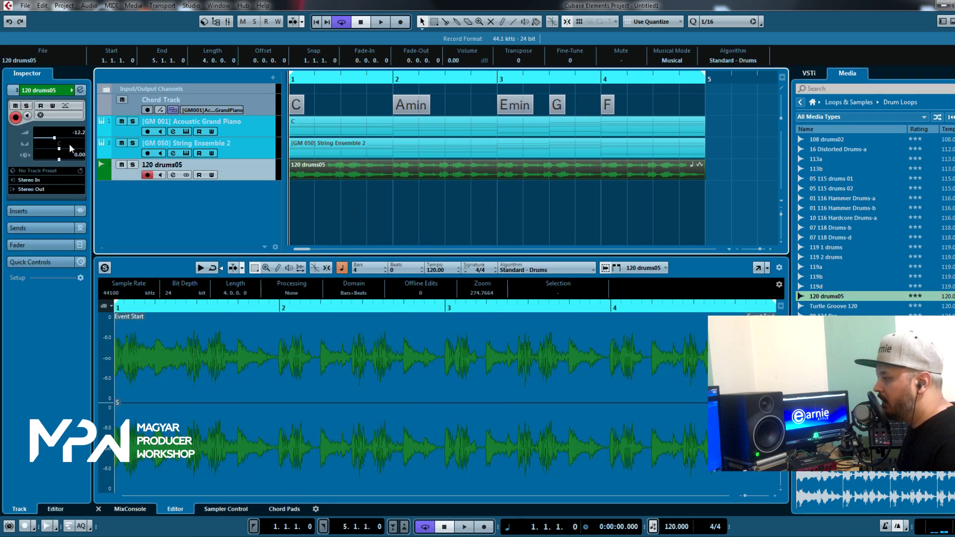
key("space")
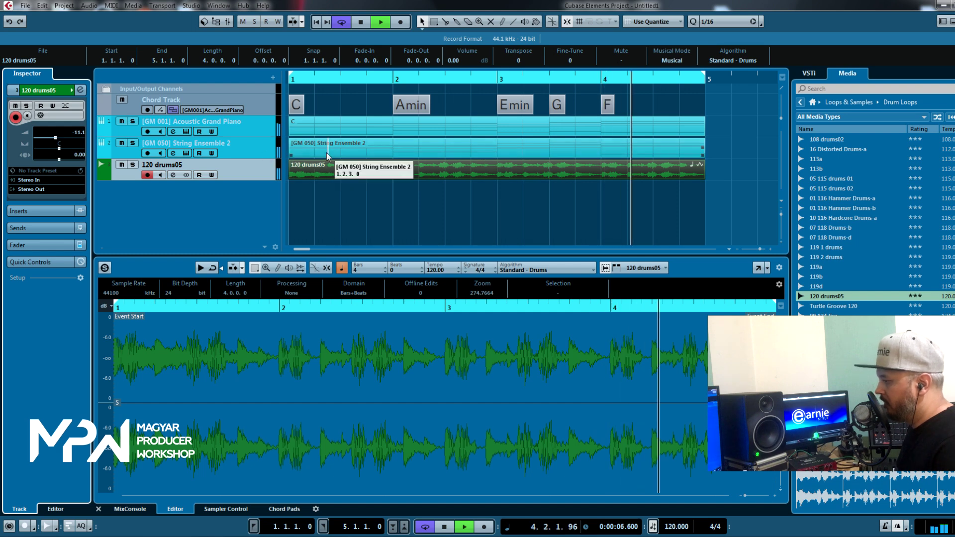
key("space")
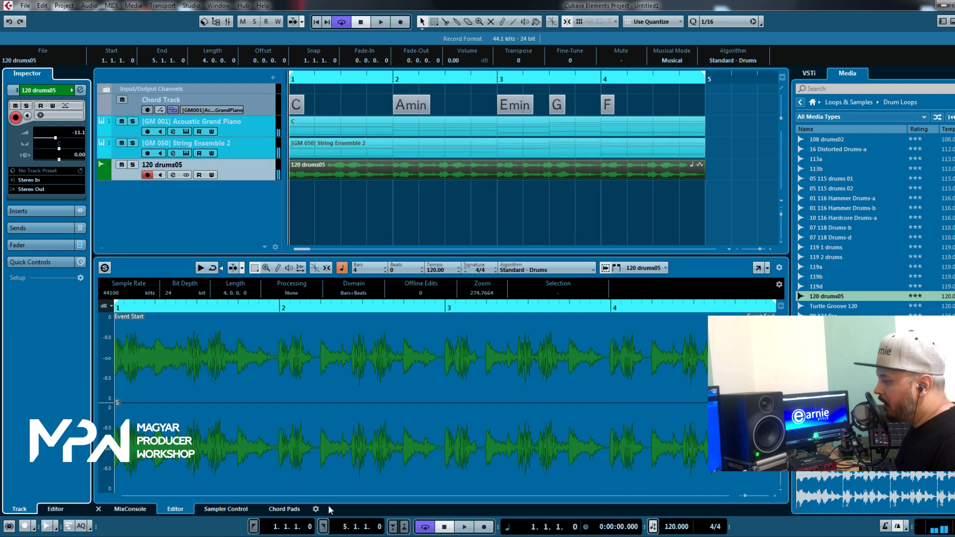
Step: Show the Chord Pads, make the Acoustic Grand Piano track active and audition the C, Dmin and Emin pads
left_click(277, 511)
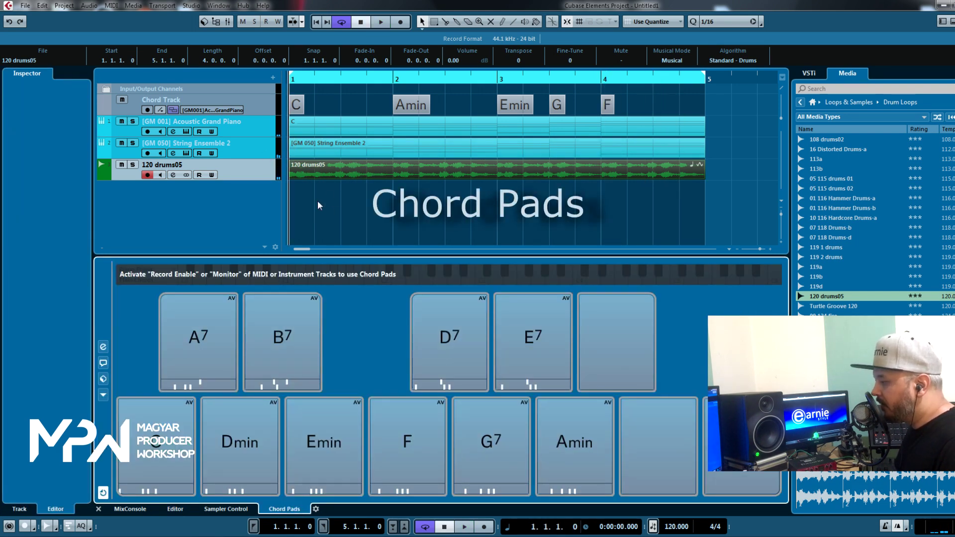
left_click(251, 131)
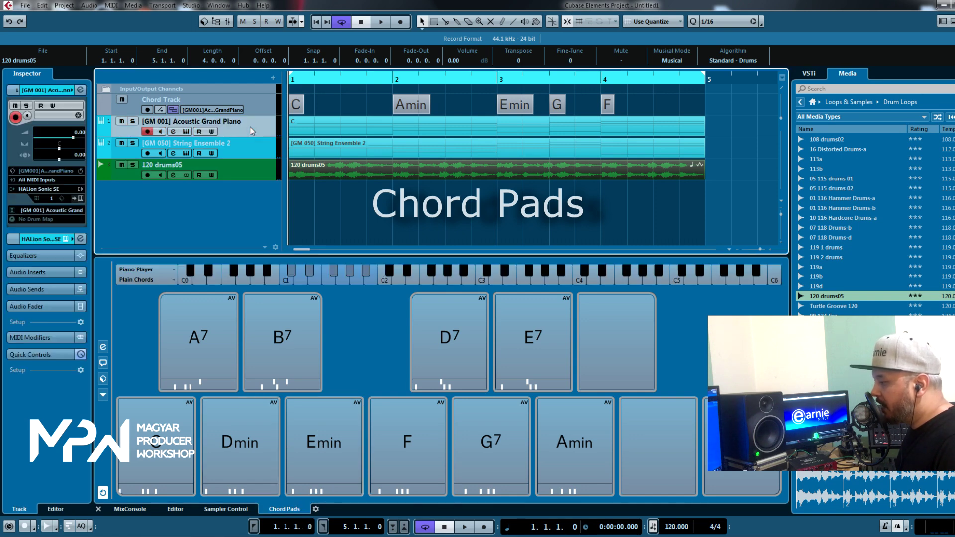
left_click(150, 473)
left_click(225, 443)
left_click(324, 443)
left_click(326, 443)
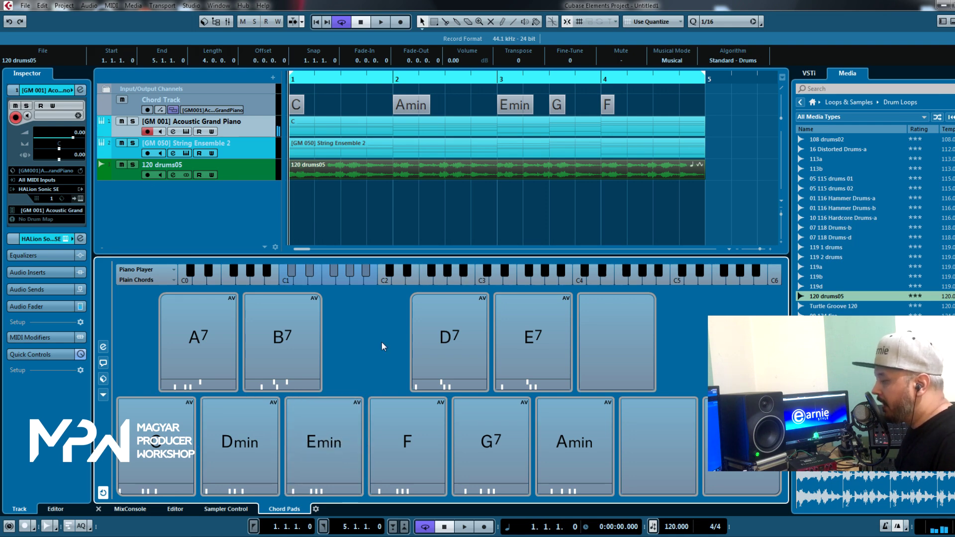
Step: Assign the chord track's C, Amin, Emin, G and F events to the first five chord pads of the lower row
left_click(292, 104)
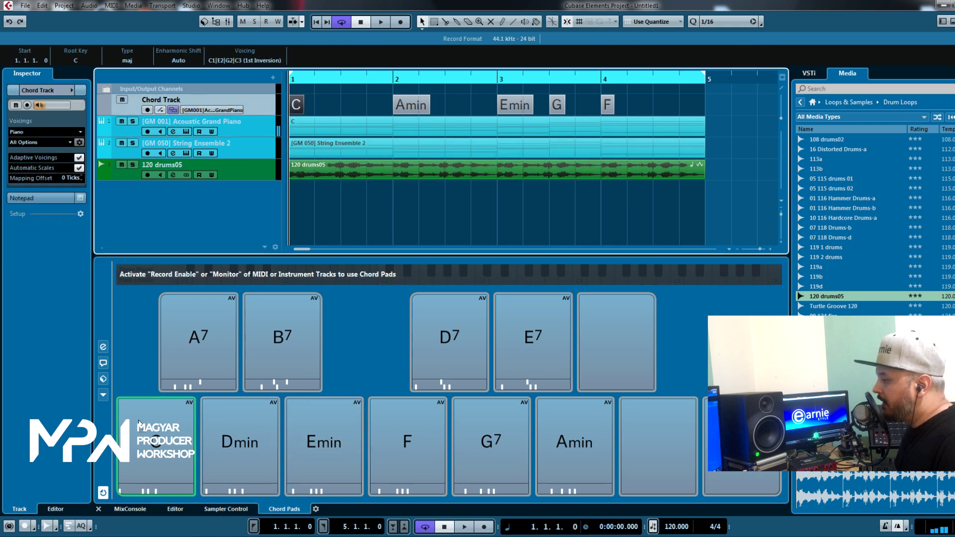
left_click_drag(413, 105, 246, 446)
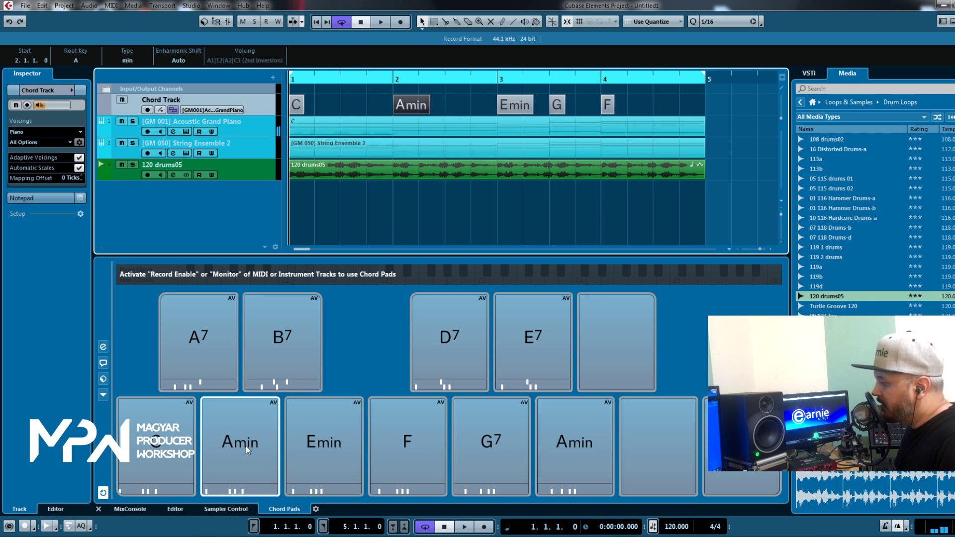
left_click(515, 106)
key("Delete")
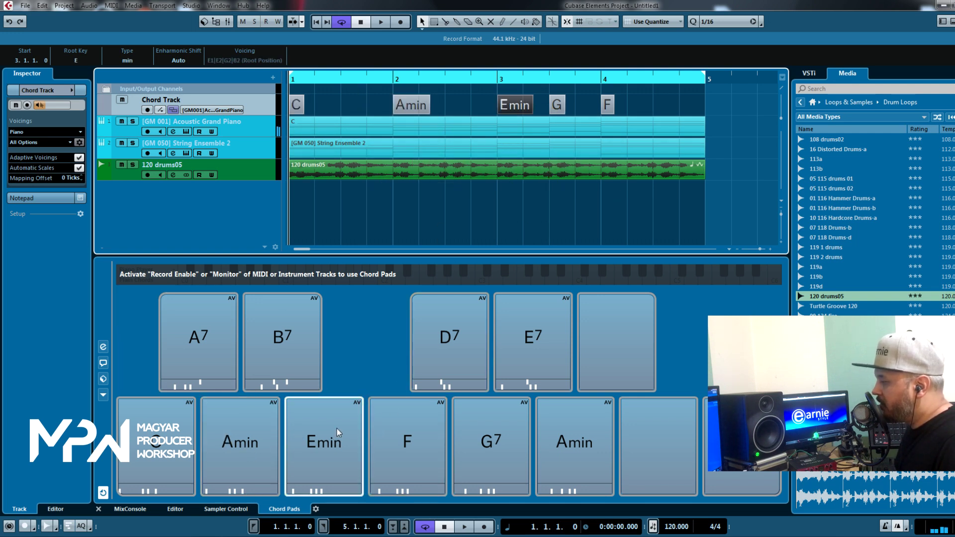
left_click(557, 105)
left_click_drag(402, 446, 402, 446)
left_click_drag(607, 104, 456, 452)
Step: Mute the MIDI part on the Acoustic Grand Piano track and return to the Object Selection tool
right_click(476, 248)
left_click(472, 219)
left_click(474, 129)
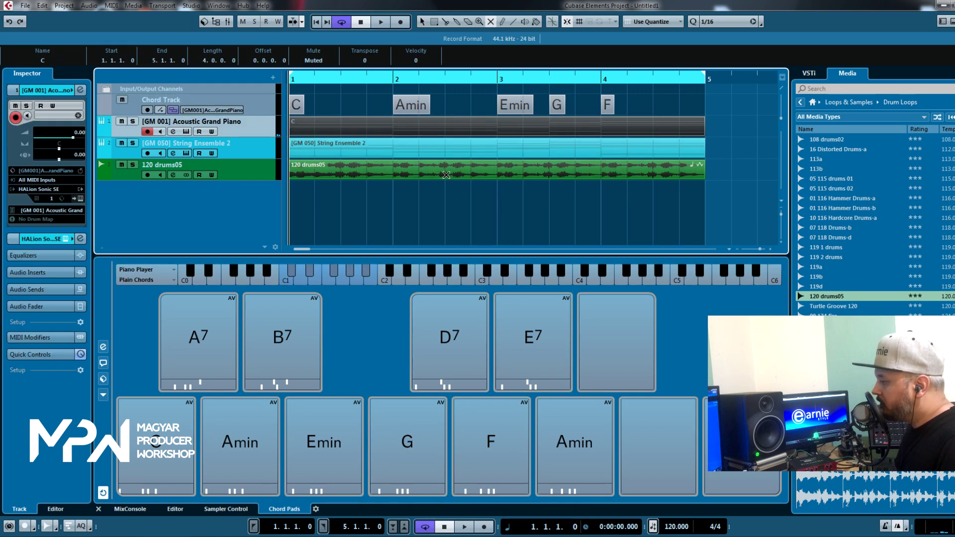
key("1")
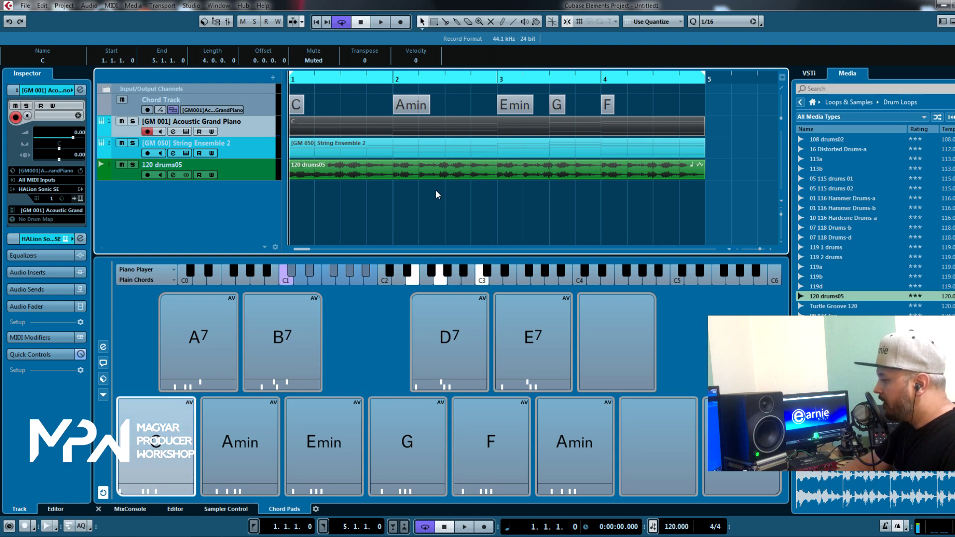